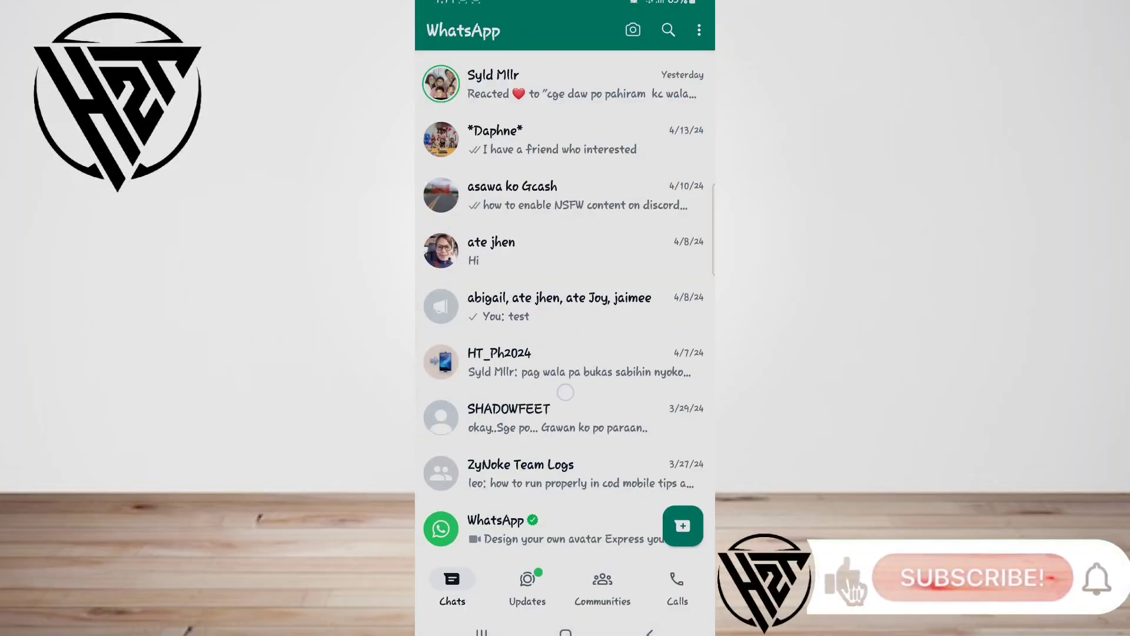
{"action": "left_click_drag", "start_coordinate": [565, 392], "coordinate": [565, 325]}
Step: Open the 'asawa ko Gcash' conversation from the chat list
{"action": "left_click", "coordinate": [566, 132]}
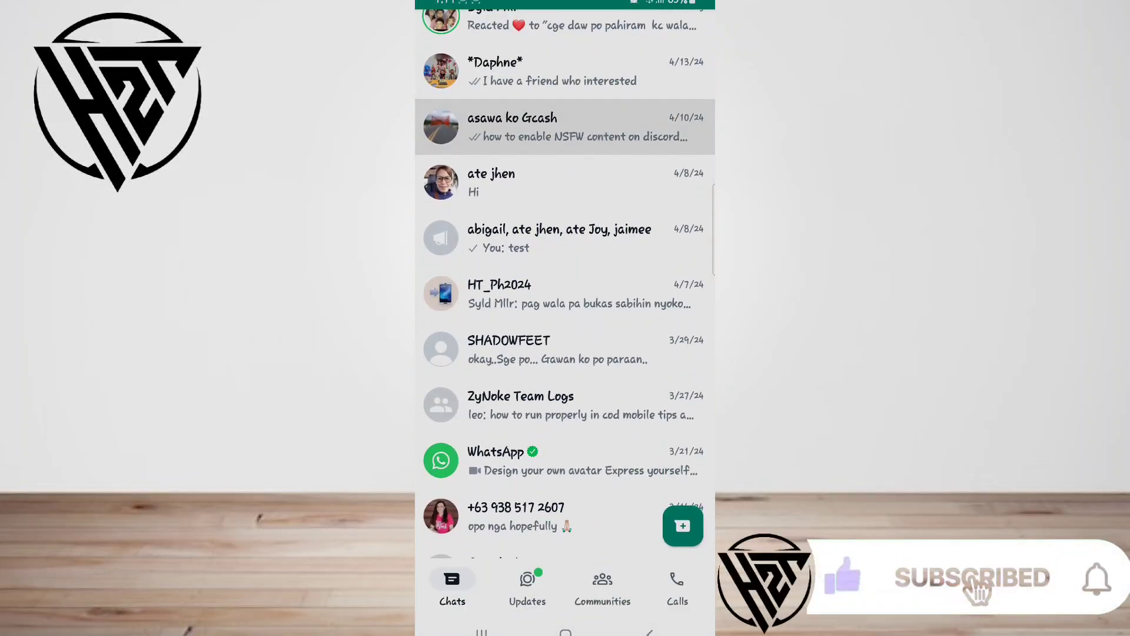
Step: Scroll the chat history back to the 5 and 19 September 2023 messages
{"action": "left_click_drag", "start_coordinate": [562, 150], "coordinate": [563, 390]}
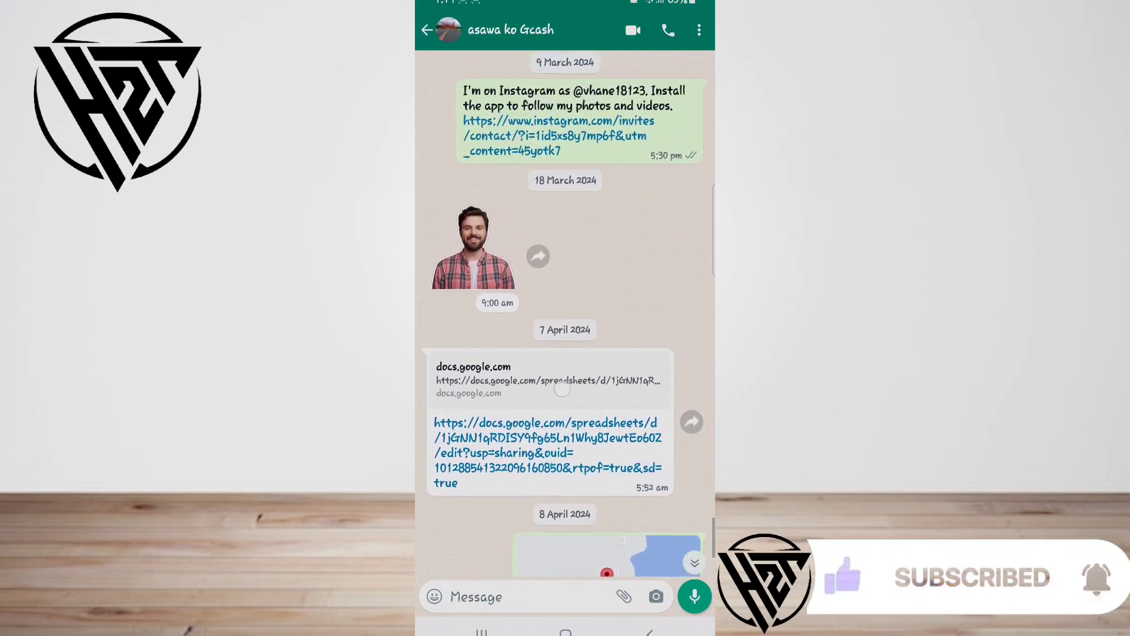
{"action": "scroll", "coordinate": [562, 389], "scroll_direction": "up", "scroll_amount": 5}
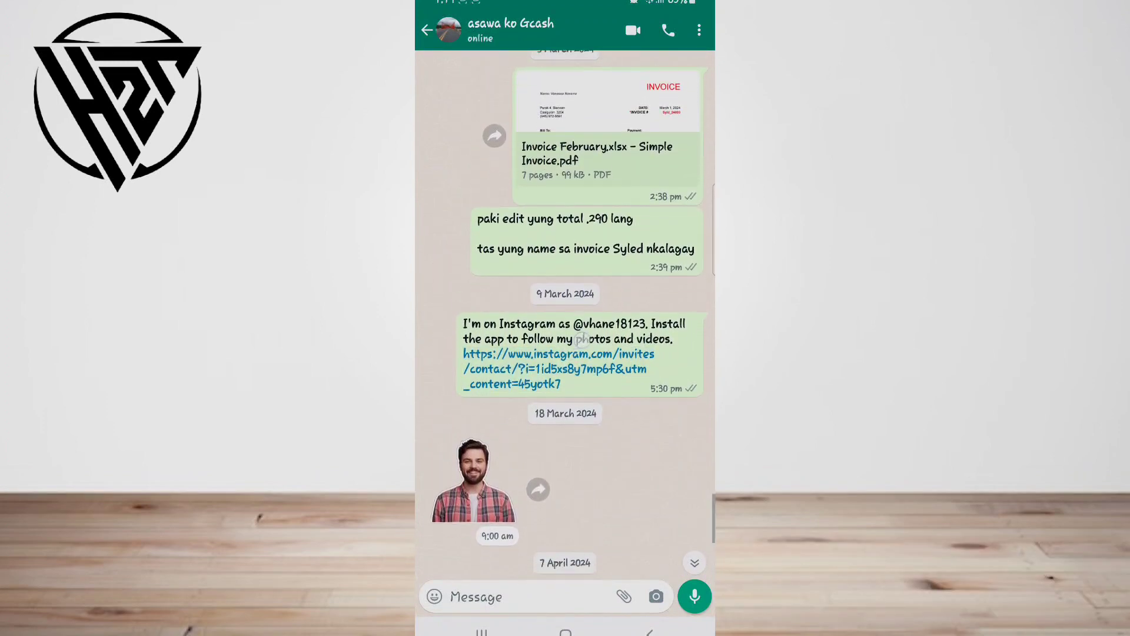
{"action": "scroll", "coordinate": [565, 318], "scroll_direction": "up", "scroll_amount": 1}
{"action": "scroll", "coordinate": [576, 364], "scroll_direction": "up", "scroll_amount": 5}
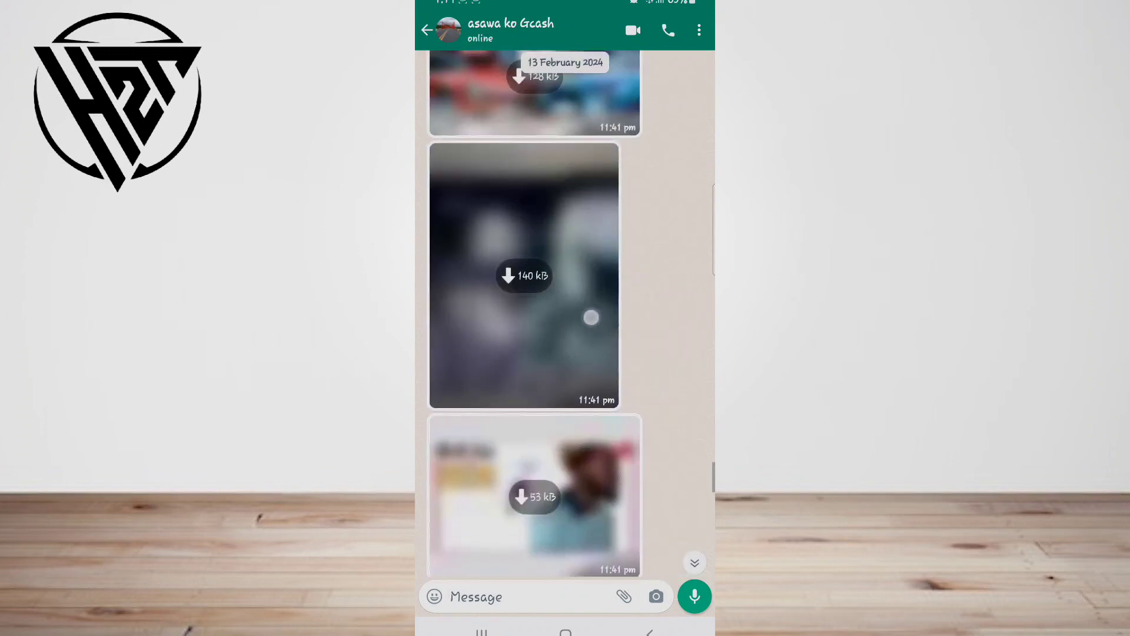
{"action": "scroll", "coordinate": [577, 364], "scroll_direction": "up", "scroll_amount": 5}
{"action": "scroll", "coordinate": [576, 363], "scroll_direction": "up", "scroll_amount": 5}
{"action": "scroll", "coordinate": [576, 364], "scroll_direction": "up", "scroll_amount": 5}
{"action": "scroll", "coordinate": [576, 363], "scroll_direction": "up", "scroll_amount": 3}
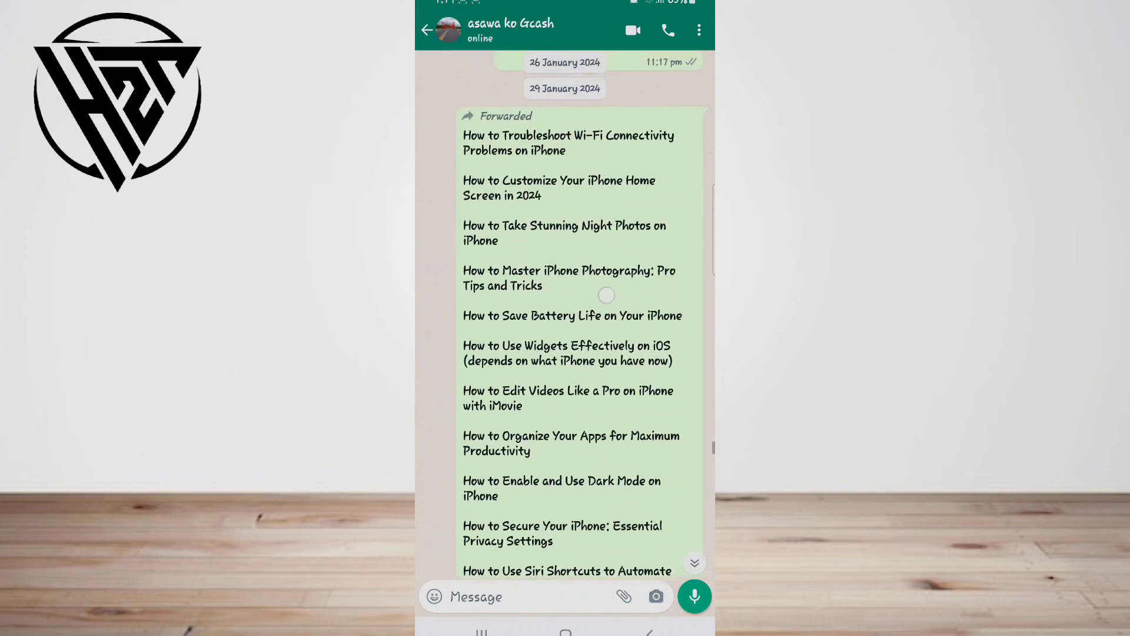
{"action": "scroll", "coordinate": [566, 318], "scroll_direction": "up", "scroll_amount": 2}
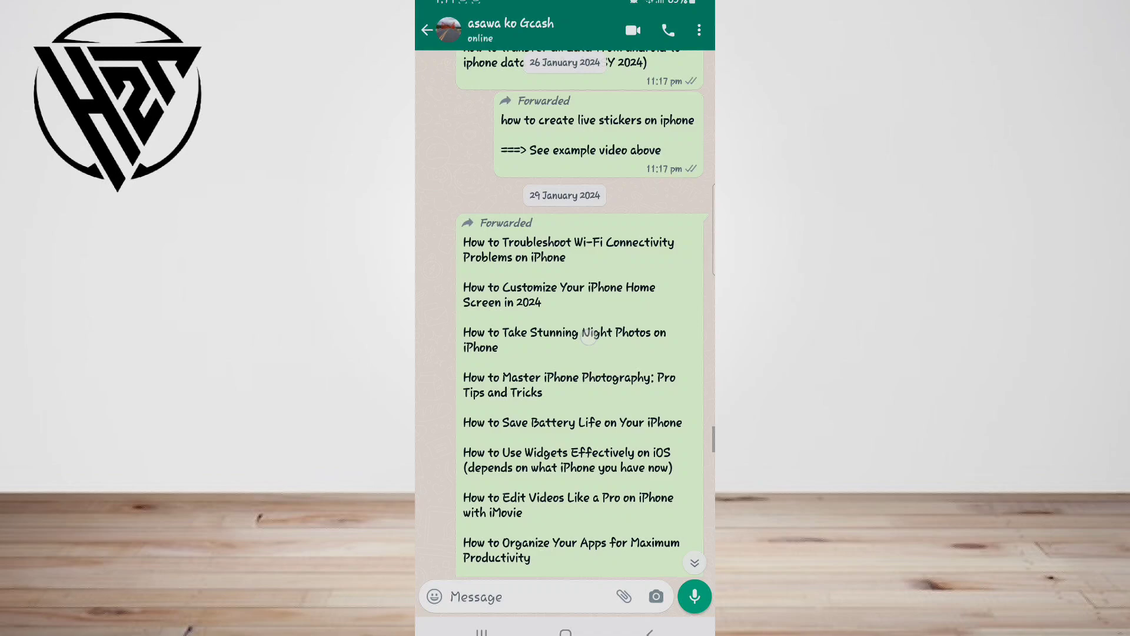
{"action": "scroll", "coordinate": [566, 318], "scroll_direction": "up", "scroll_amount": 5}
{"action": "scroll", "coordinate": [566, 318], "scroll_direction": "up", "scroll_amount": 5}
{"action": "scroll", "coordinate": [565, 318], "scroll_direction": "up", "scroll_amount": 5}
{"action": "scroll", "coordinate": [565, 318], "scroll_direction": "up", "scroll_amount": 5}
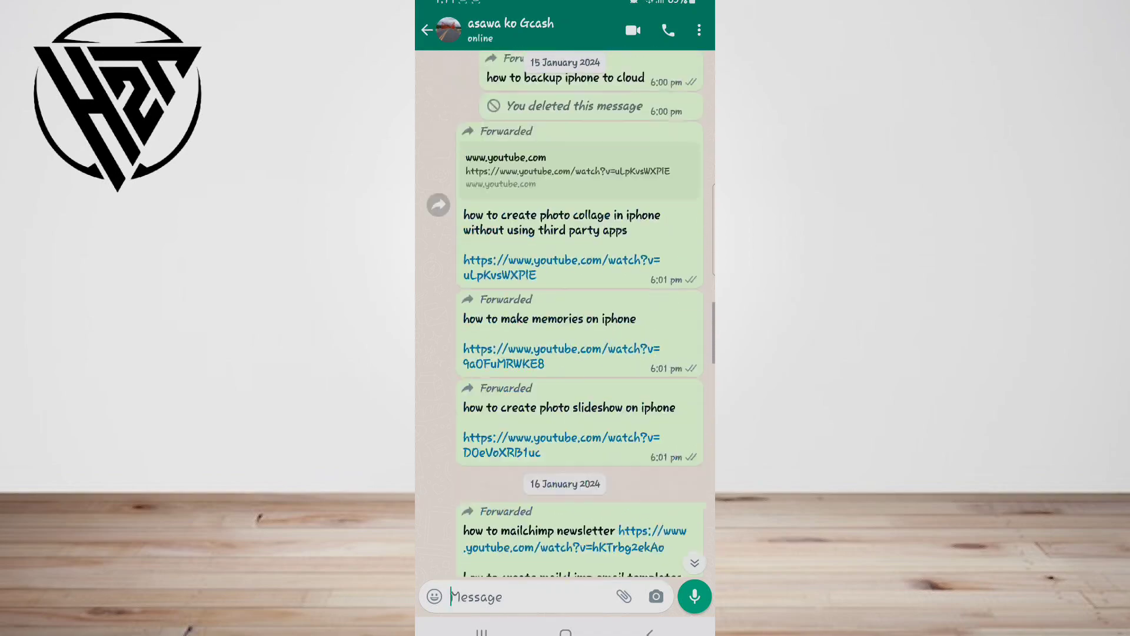
{"action": "scroll", "coordinate": [565, 318], "scroll_direction": "up", "scroll_amount": 5}
{"action": "scroll", "coordinate": [565, 318], "scroll_direction": "up", "scroll_amount": 5}
{"action": "scroll", "coordinate": [566, 318], "scroll_direction": "up", "scroll_amount": 5}
{"action": "scroll", "coordinate": [565, 318], "scroll_direction": "up", "scroll_amount": 5}
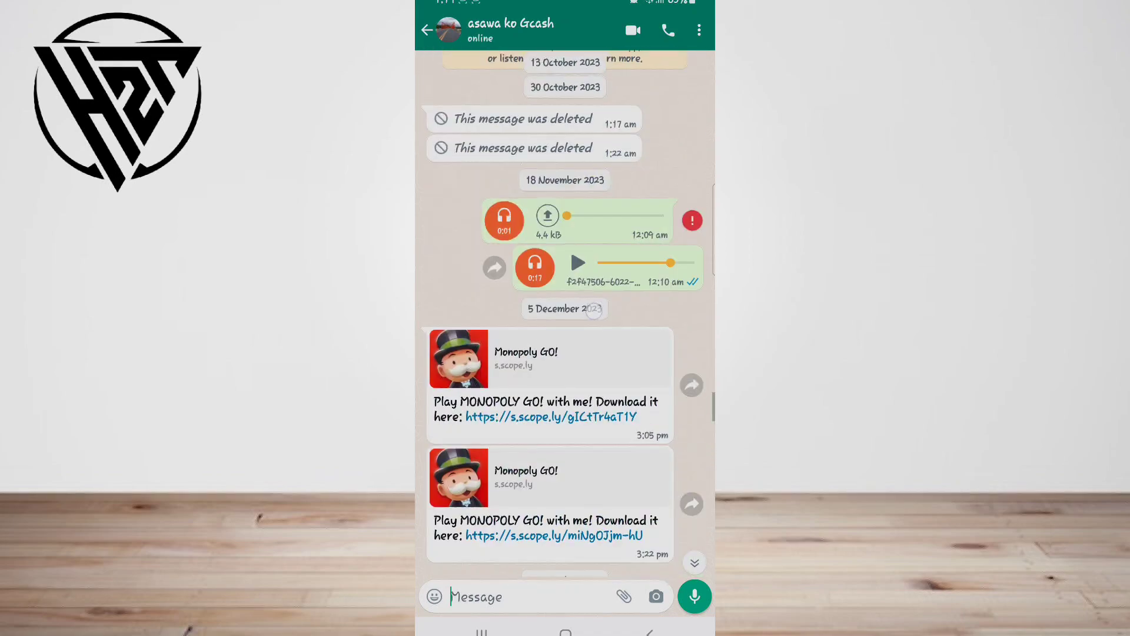
{"action": "scroll", "coordinate": [566, 318], "scroll_direction": "up", "scroll_amount": 2}
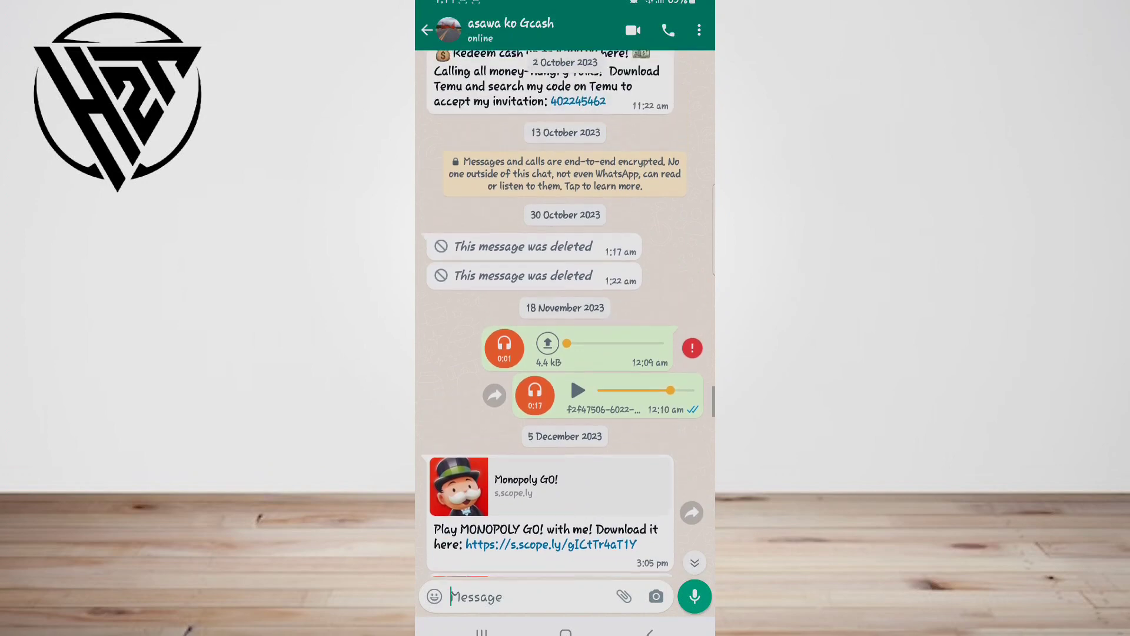
{"action": "scroll", "coordinate": [565, 318], "scroll_direction": "up", "scroll_amount": 2}
{"action": "scroll", "coordinate": [565, 318], "scroll_direction": "up", "scroll_amount": 5}
{"action": "scroll", "coordinate": [566, 319], "scroll_direction": "up", "scroll_amount": 3}
{"action": "scroll", "coordinate": [609, 286], "scroll_direction": "up", "scroll_amount": 1}
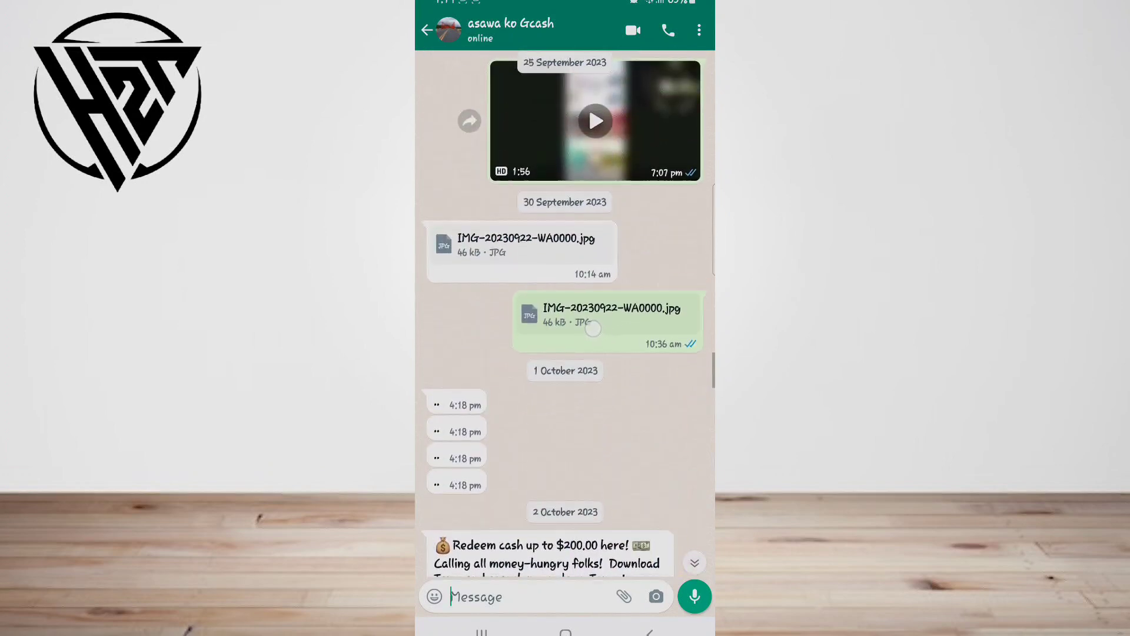
{"action": "scroll", "coordinate": [610, 286], "scroll_direction": "up", "scroll_amount": 2}
{"action": "scroll", "coordinate": [601, 300], "scroll_direction": "up", "scroll_amount": 2}
{"action": "scroll", "coordinate": [591, 323], "scroll_direction": "up", "scroll_amount": 5}
{"action": "scroll", "coordinate": [593, 323], "scroll_direction": "up", "scroll_amount": 2}
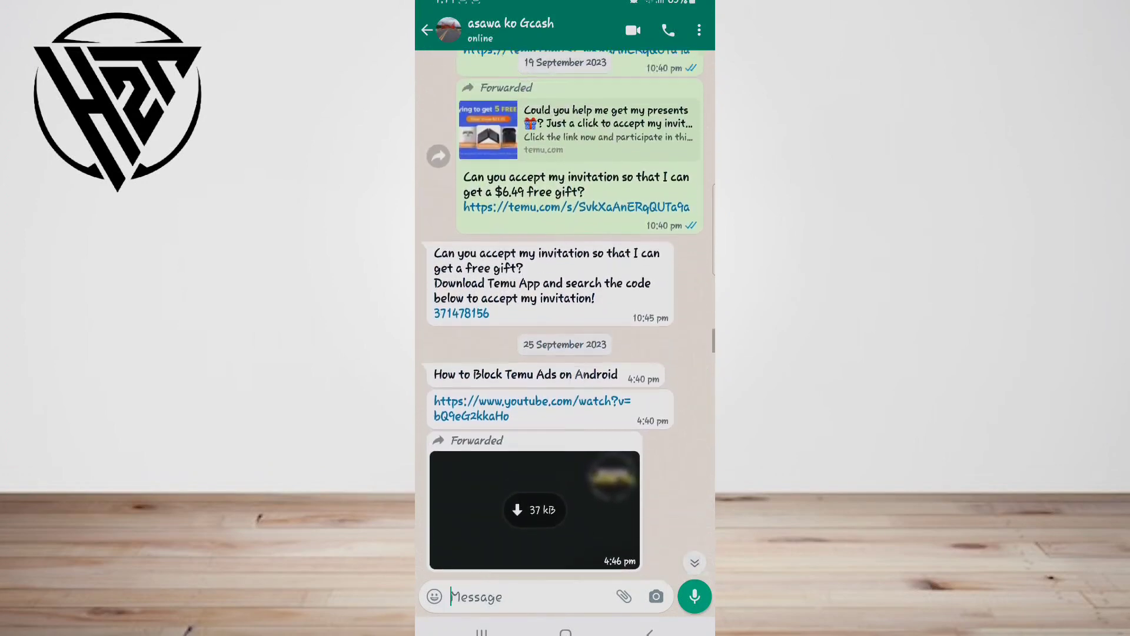
{"action": "scroll", "coordinate": [604, 311], "scroll_direction": "down", "scroll_amount": 1}
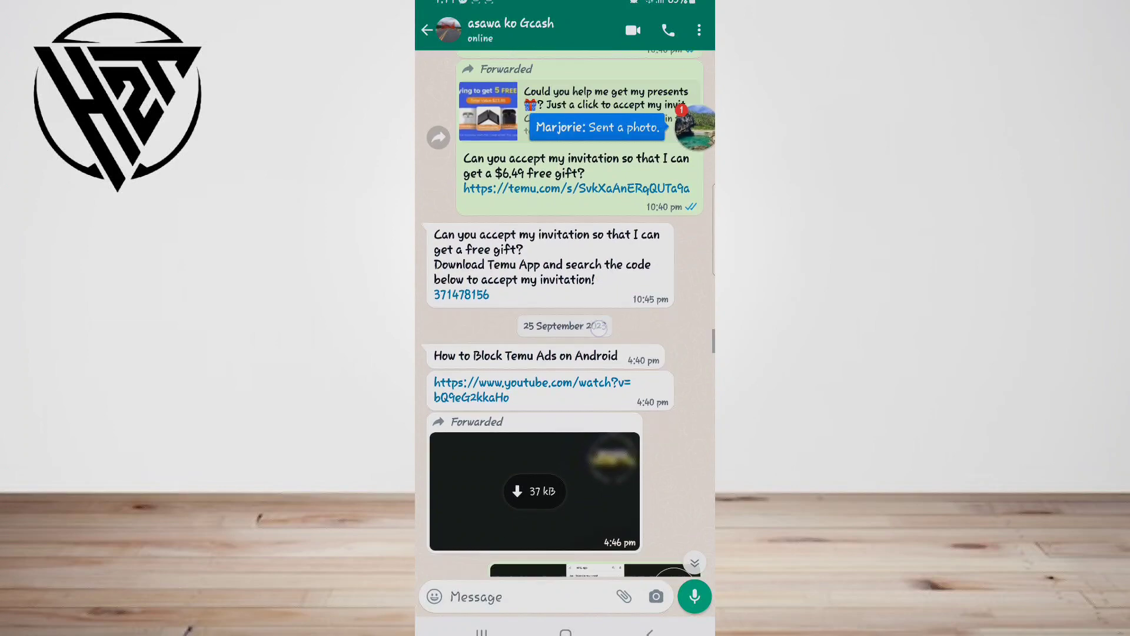
{"action": "scroll", "coordinate": [601, 318], "scroll_direction": "down", "scroll_amount": 5}
{"action": "scroll", "coordinate": [591, 335], "scroll_direction": "down", "scroll_amount": 1}
{"action": "scroll", "coordinate": [582, 352], "scroll_direction": "up", "scroll_amount": 1}
{"action": "scroll", "coordinate": [584, 352], "scroll_direction": "up", "scroll_amount": 3}
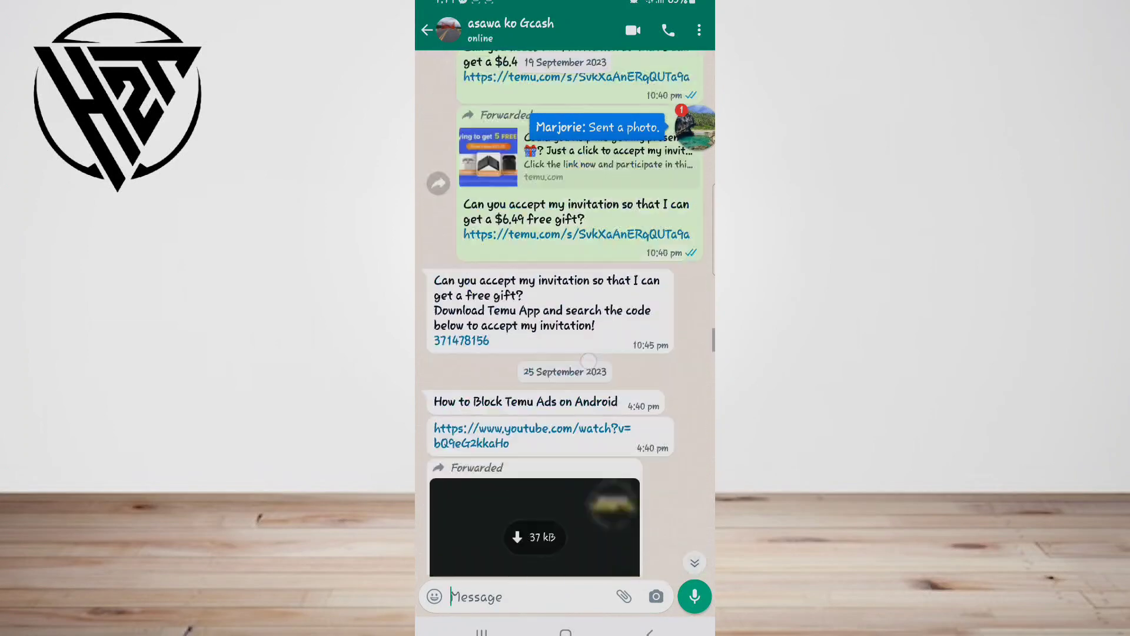
{"action": "scroll", "coordinate": [584, 354], "scroll_direction": "up", "scroll_amount": 5}
{"action": "scroll", "coordinate": [583, 358], "scroll_direction": "up", "scroll_amount": 1}
{"action": "scroll", "coordinate": [584, 362], "scroll_direction": "up", "scroll_amount": 5}
{"action": "scroll", "coordinate": [584, 365], "scroll_direction": "up", "scroll_amount": 1}
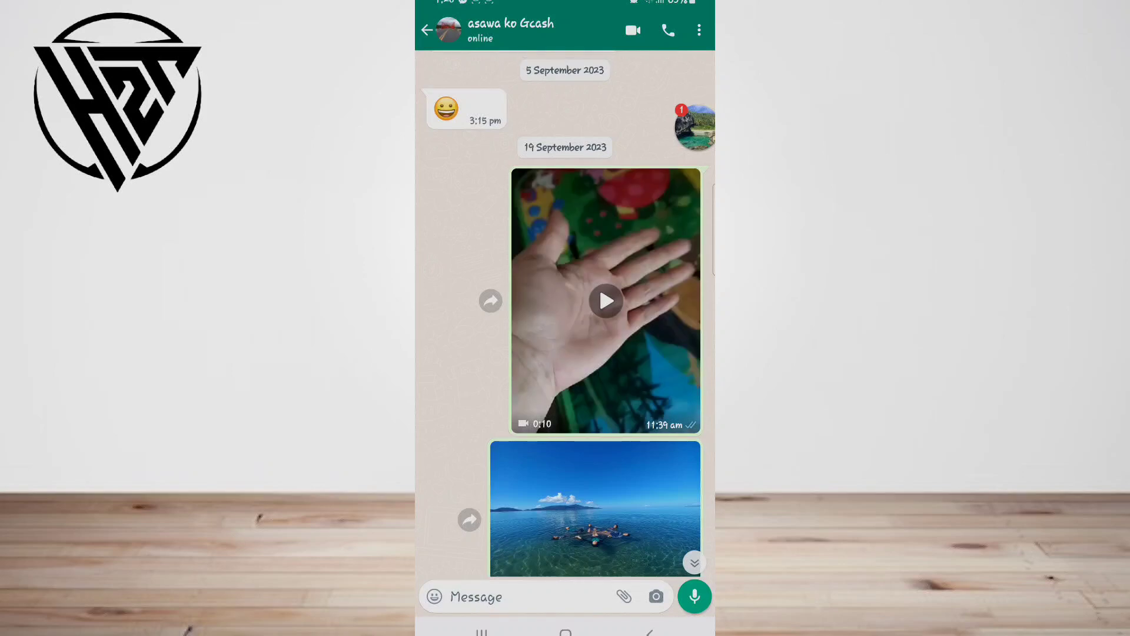
{"action": "left_click_drag", "start_coordinate": [592, 351], "coordinate": [591, 352]}
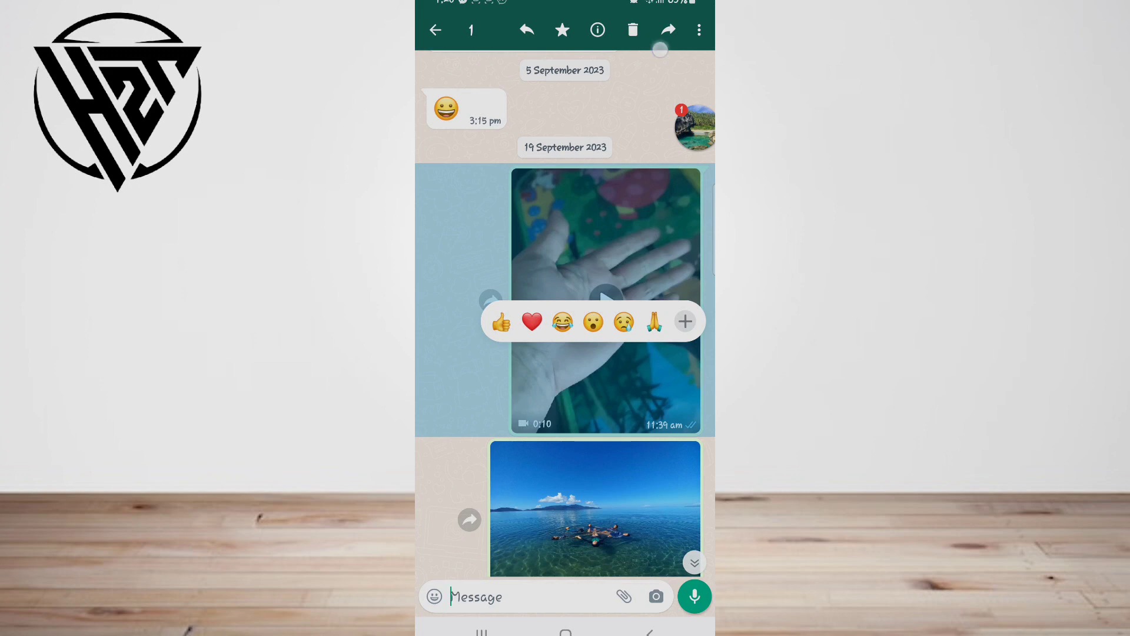
{"action": "left_click", "coordinate": [600, 119]}
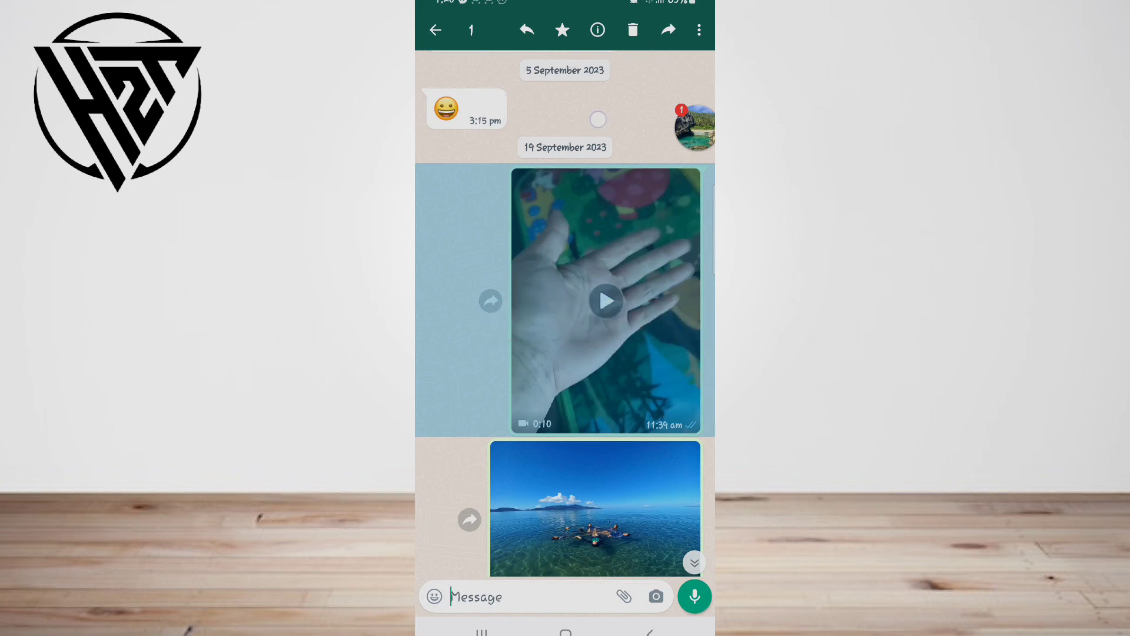
{"action": "left_click", "coordinate": [649, 633]}
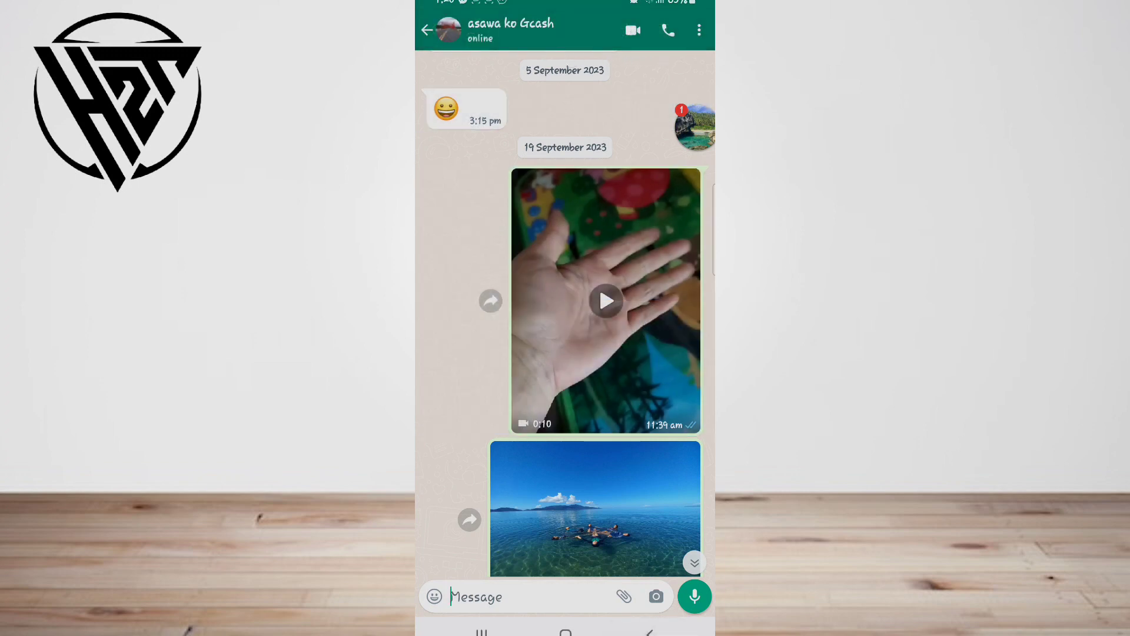
{"action": "scroll", "coordinate": [566, 354], "scroll_direction": "up", "scroll_amount": 2}
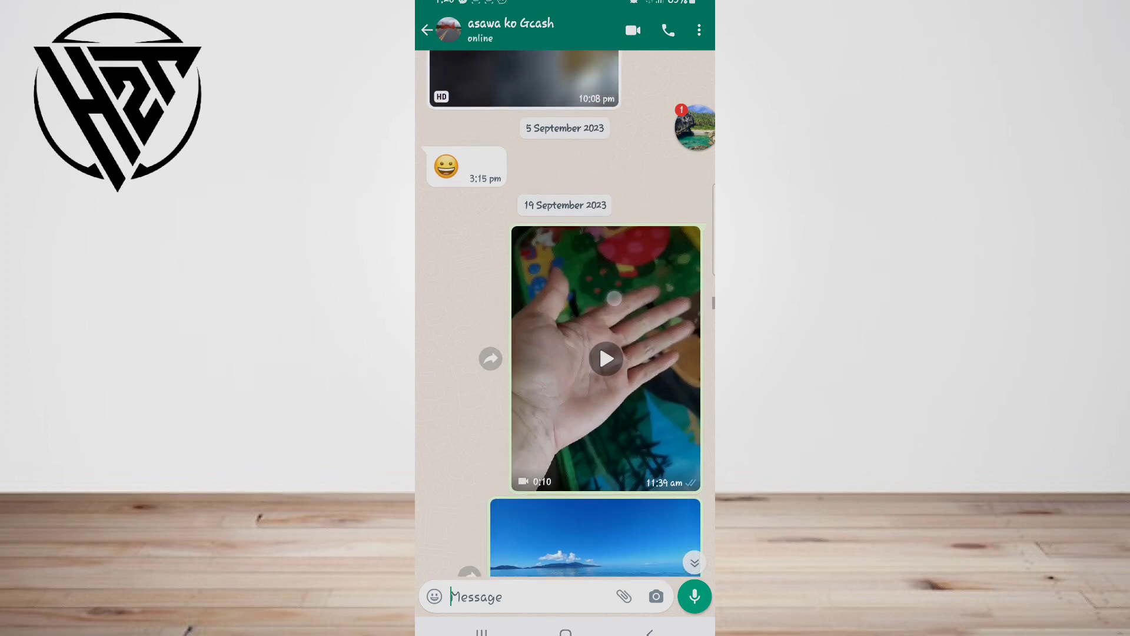
{"action": "mouse_move", "coordinate": [695, 127]}
{"action": "left_mouse_down"}
{"action": "mouse_move", "coordinate": [435, 439]}
{"action": "mouse_move", "coordinate": [543, 522]}
{"action": "left_mouse_up"}
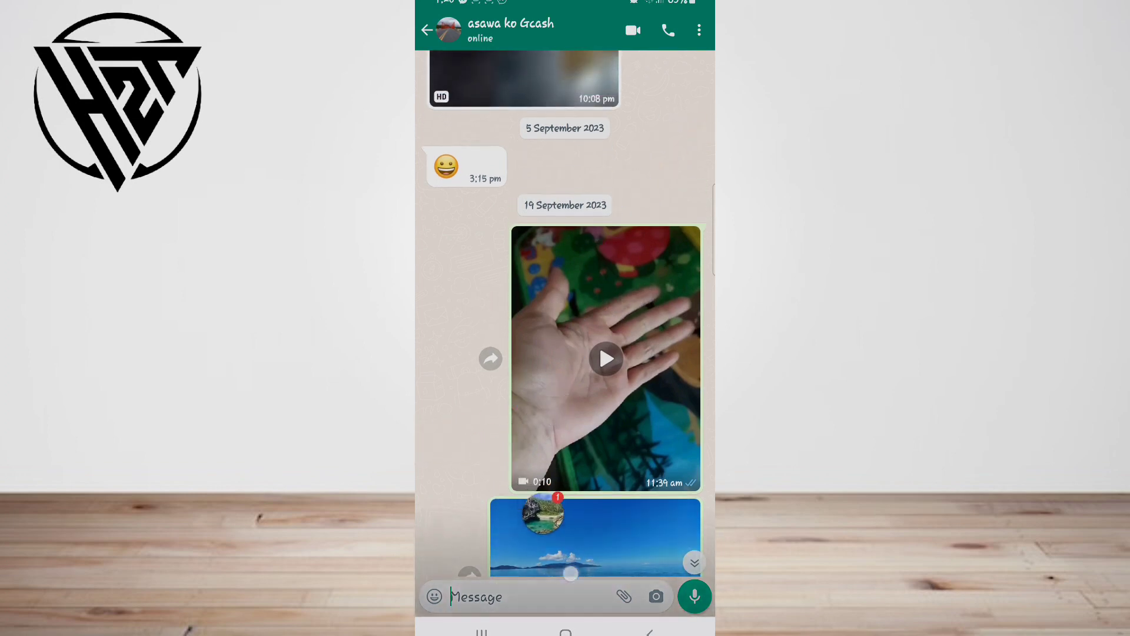
{"action": "scroll", "coordinate": [601, 371], "scroll_direction": "up", "scroll_amount": 3}
{"action": "scroll", "coordinate": [600, 371], "scroll_direction": "up", "scroll_amount": 4}
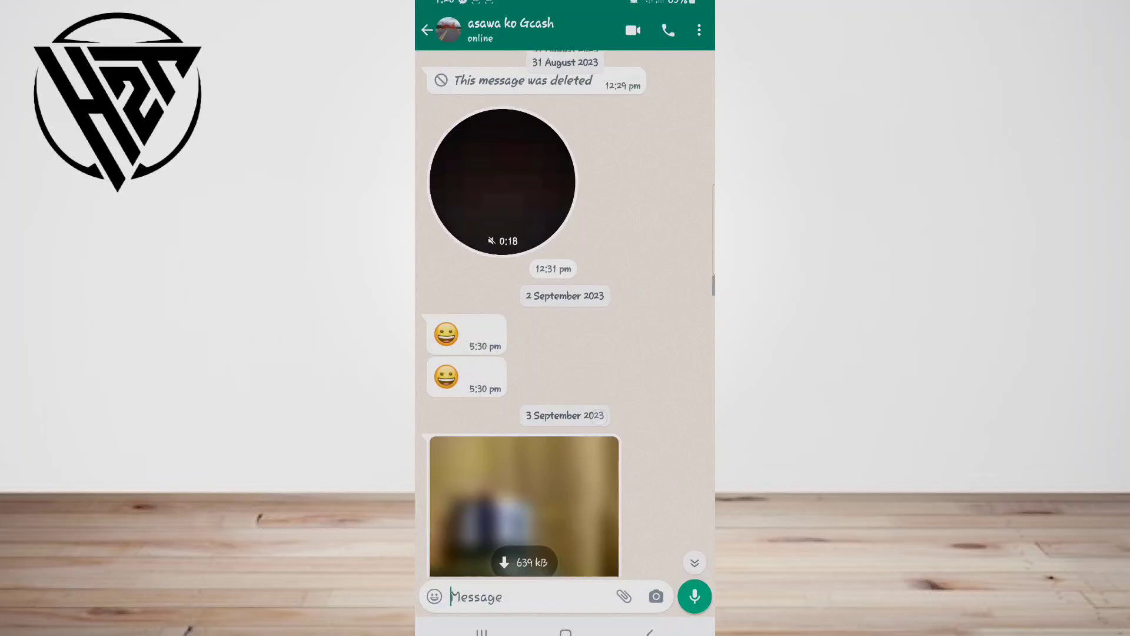
{"action": "scroll", "coordinate": [600, 371], "scroll_direction": "up", "scroll_amount": 2}
{"action": "scroll", "coordinate": [601, 397], "scroll_direction": "up", "scroll_amount": 2}
{"action": "scroll", "coordinate": [565, 353], "scroll_direction": "up", "scroll_amount": 2}
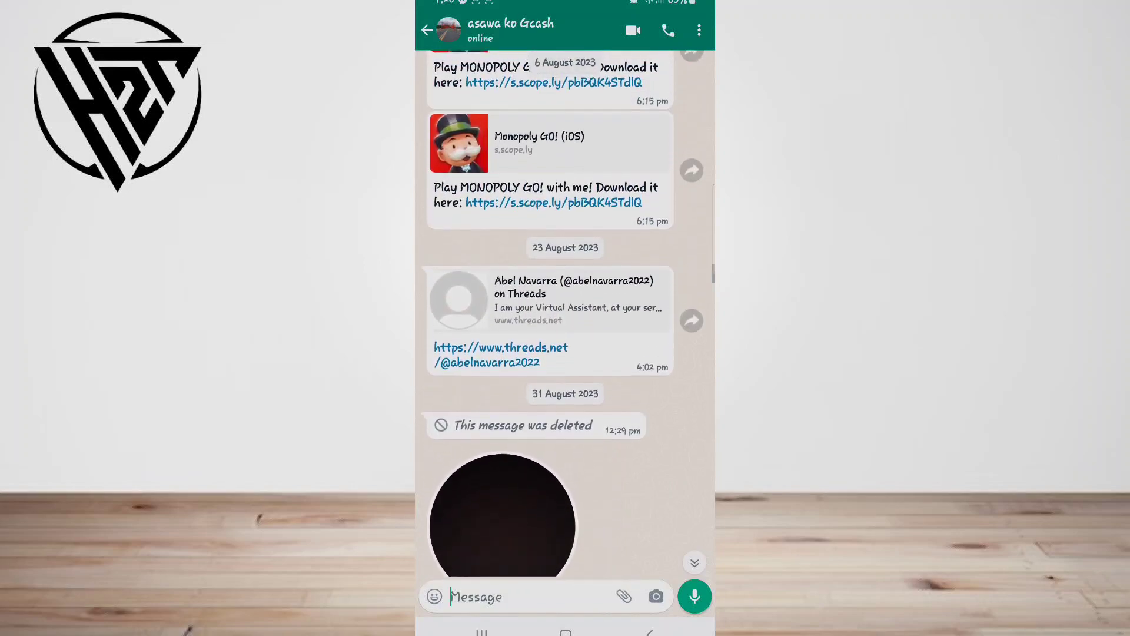
{"action": "scroll", "coordinate": [565, 353], "scroll_direction": "up", "scroll_amount": 3}
{"action": "scroll", "coordinate": [565, 353], "scroll_direction": "up", "scroll_amount": 3}
{"action": "scroll", "coordinate": [616, 372], "scroll_direction": "up", "scroll_amount": 2}
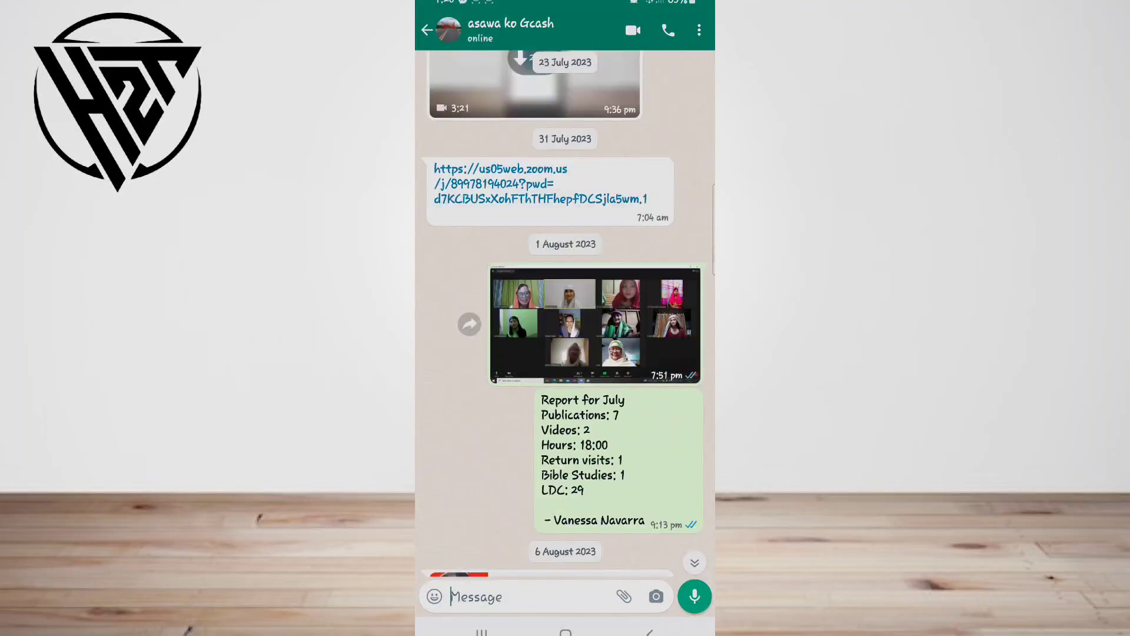
{"action": "scroll", "coordinate": [566, 318], "scroll_direction": "up", "scroll_amount": 2}
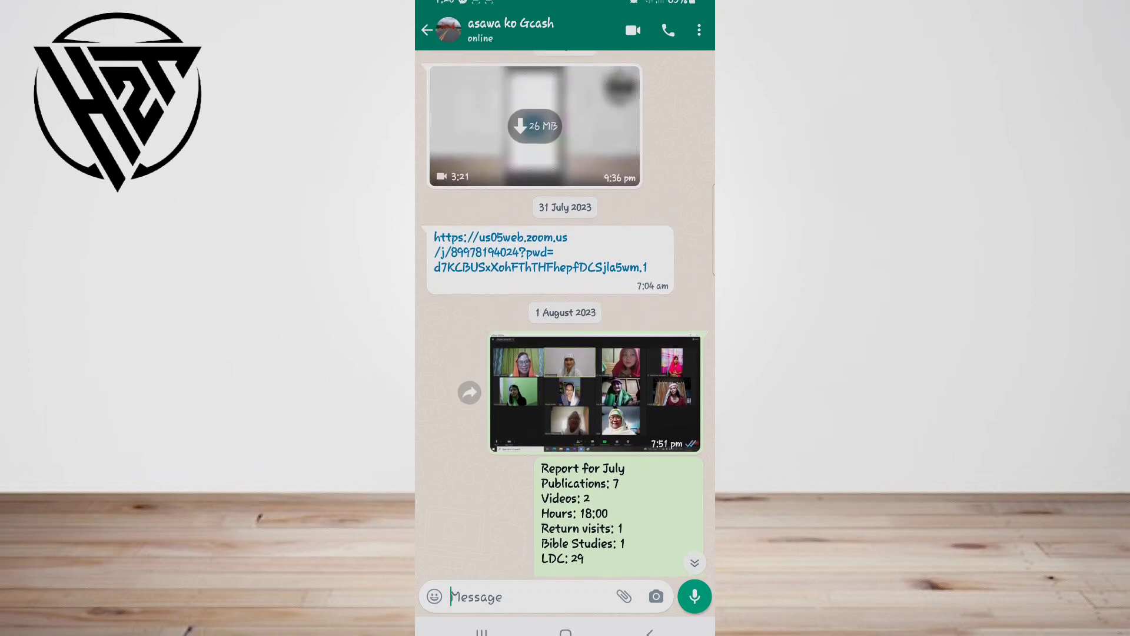
{"action": "scroll", "coordinate": [566, 317], "scroll_direction": "down", "scroll_amount": 2}
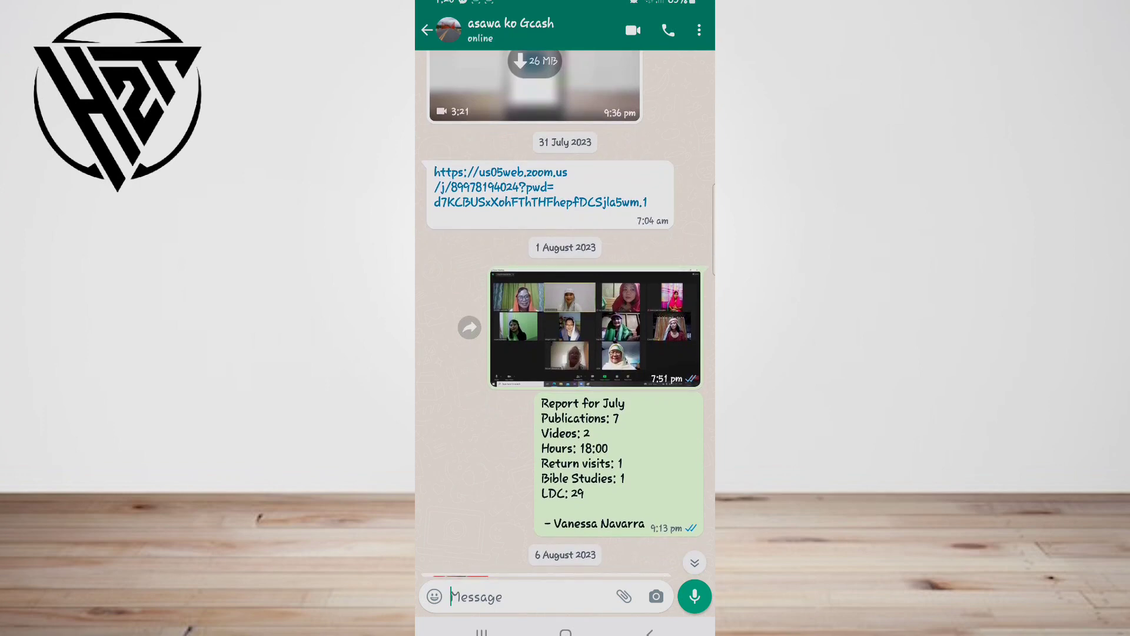
{"action": "scroll", "coordinate": [564, 313], "scroll_direction": "up", "scroll_amount": 2}
{"action": "scroll", "coordinate": [563, 313], "scroll_direction": "up", "scroll_amount": 5}
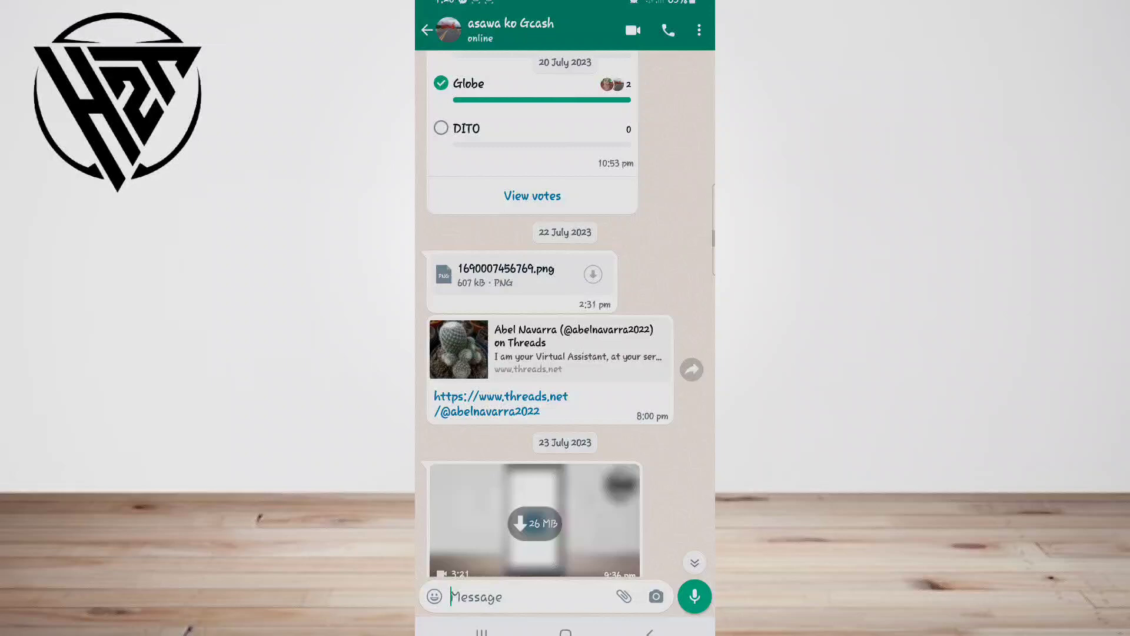
{"action": "scroll", "coordinate": [566, 314], "scroll_direction": "up", "scroll_amount": 3}
{"action": "scroll", "coordinate": [565, 314], "scroll_direction": "up", "scroll_amount": 3}
{"action": "scroll", "coordinate": [566, 313], "scroll_direction": "up", "scroll_amount": 3}
{"action": "scroll", "coordinate": [566, 314], "scroll_direction": "up", "scroll_amount": 3}
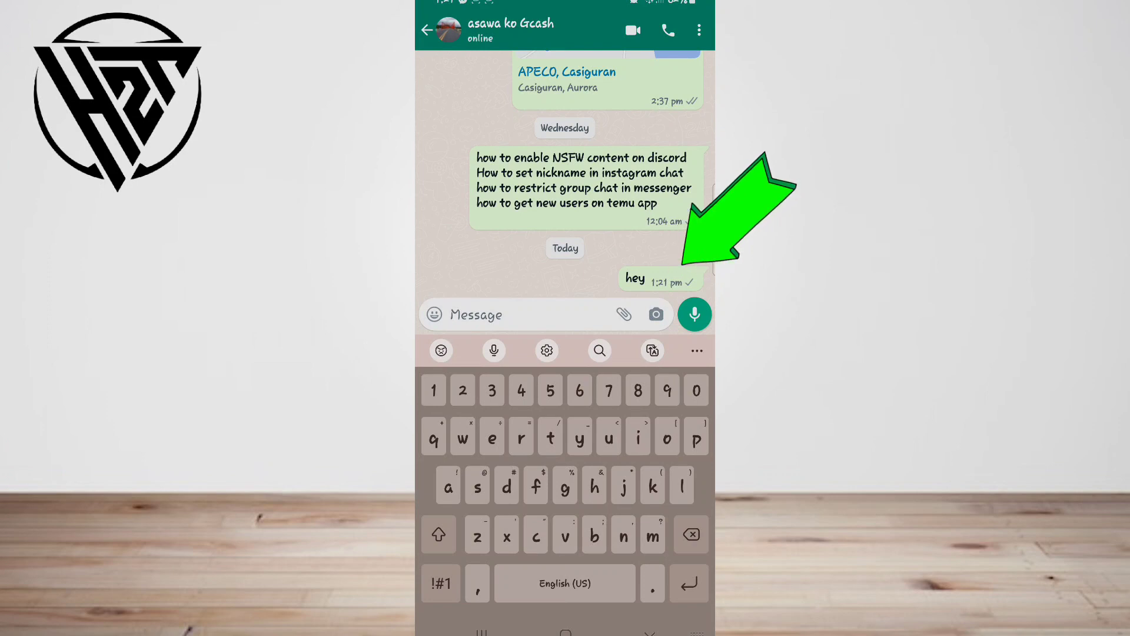
Step: Long-press today's sent 'hey' message bubble to select it
{"action": "left_click", "coordinate": [644, 279]}
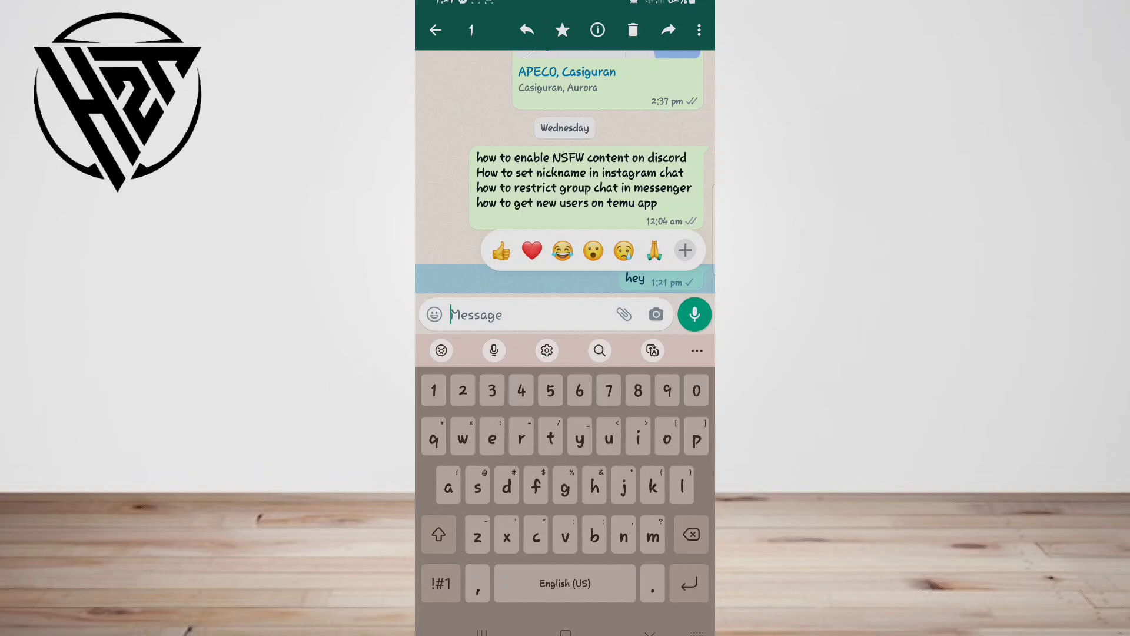
Step: Choose the trash action to bring up 'Delete message?' for the 'hey' message
{"action": "left_click", "coordinate": [633, 30]}
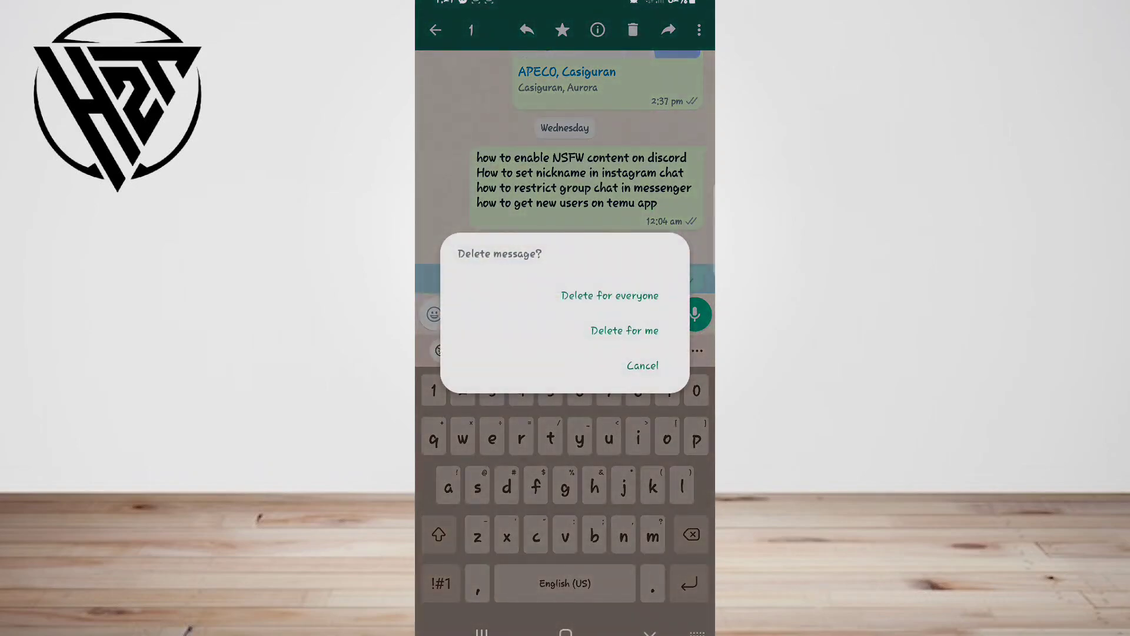